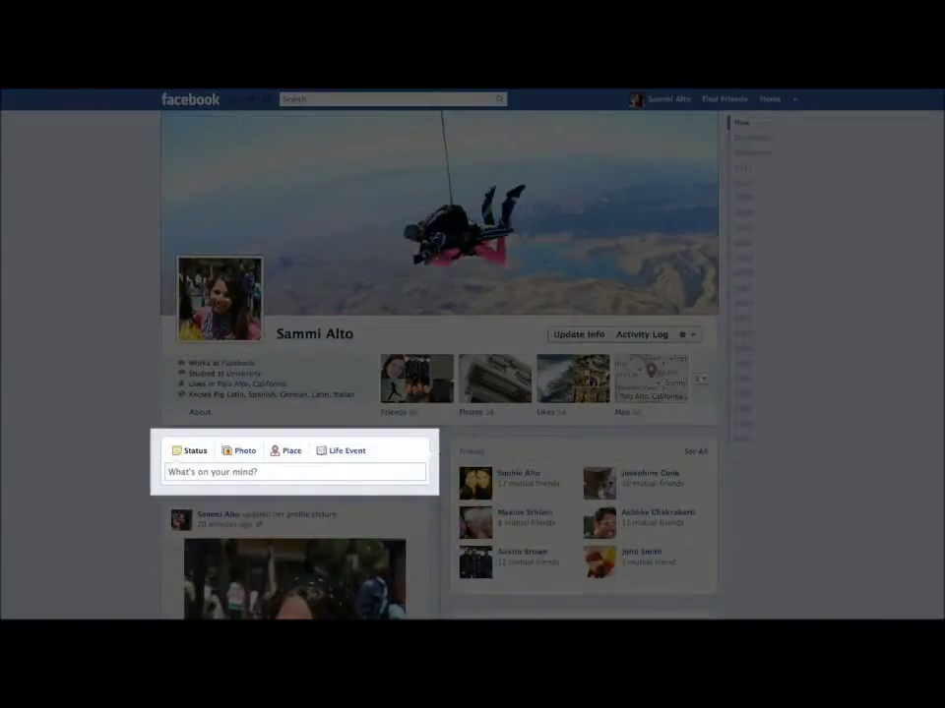
{"action": "scroll", "coordinate": [439, 365], "scroll_direction": "down", "scroll_amount": 5}
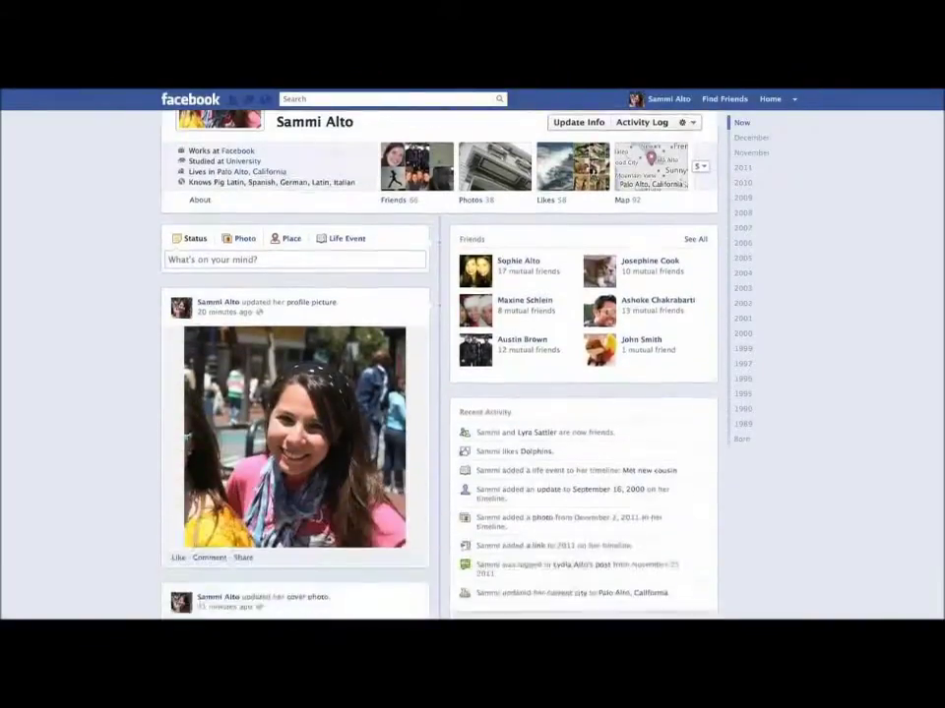
{"action": "scroll", "coordinate": [439, 364], "scroll_direction": "down", "scroll_amount": 5}
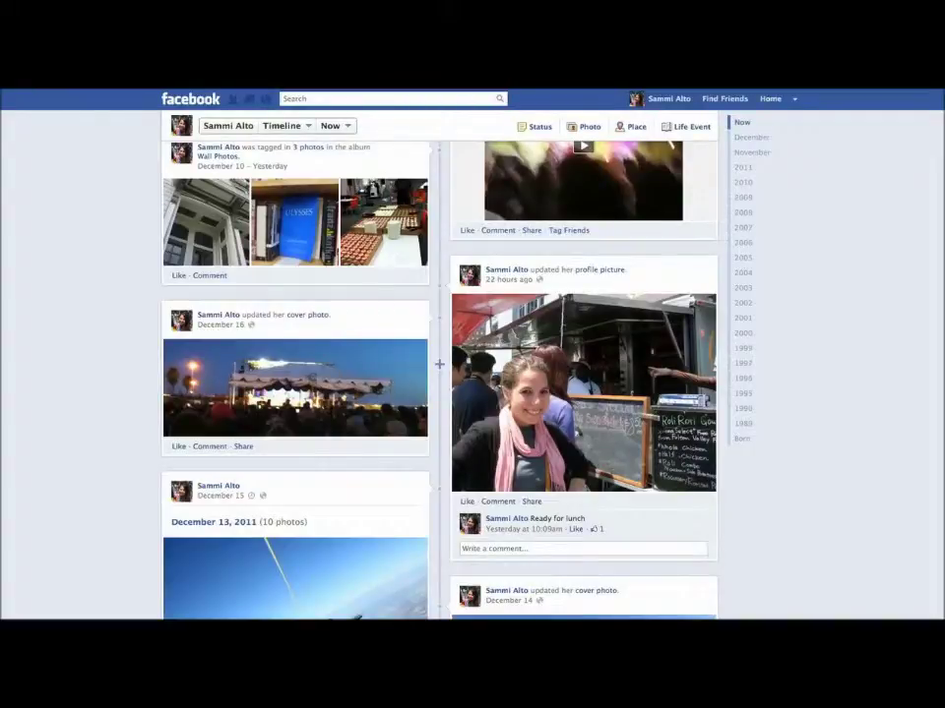
{"action": "left_click", "coordinate": [439, 364]}
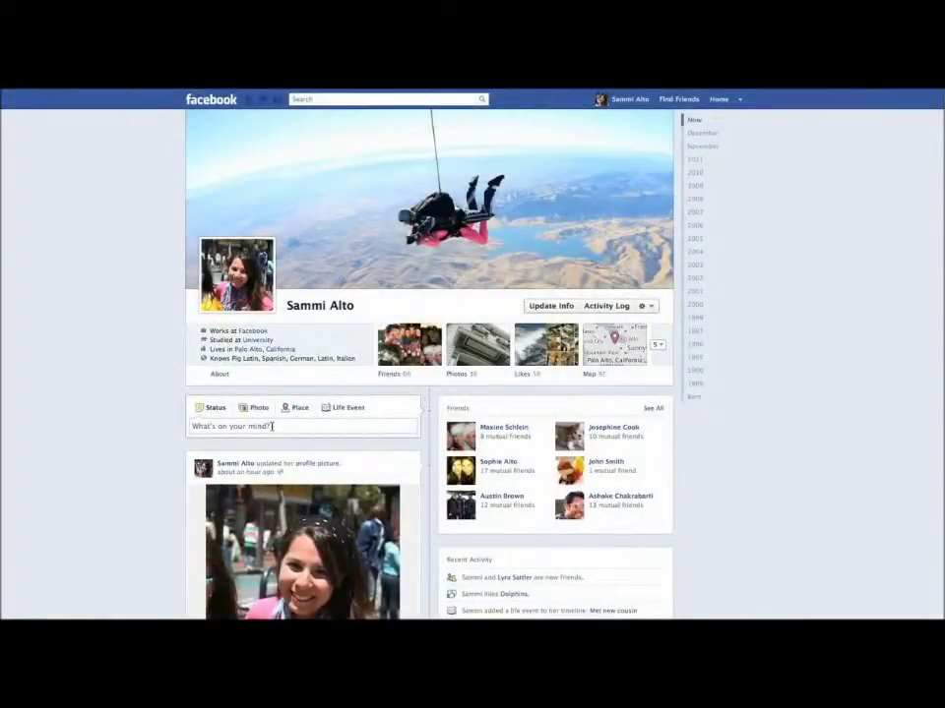
Step: Post the status update "We survived Y2K!" dated January 1, 2000, with the Public audience
{"action": "left_click", "coordinate": [271, 426]}
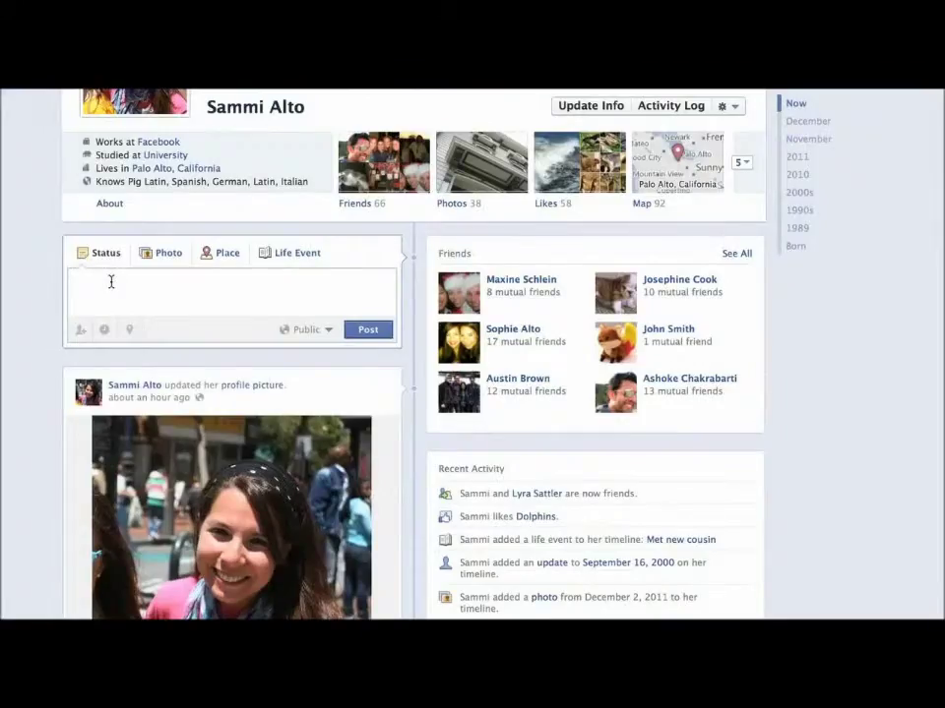
{"action": "type", "text": "We survived Y2K!"}
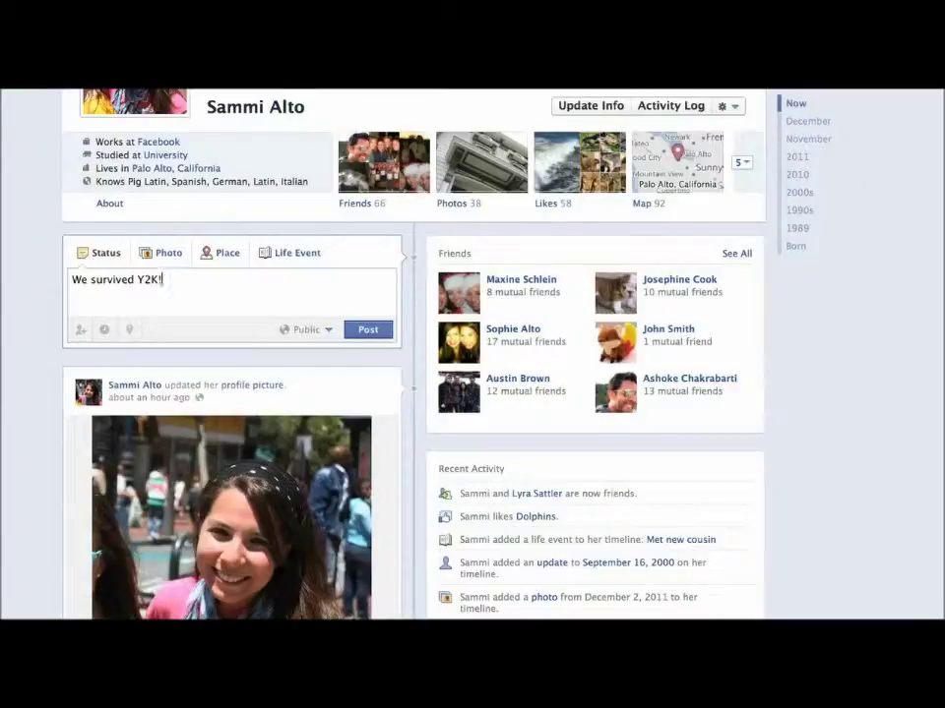
{"action": "left_click", "coordinate": [101, 333]}
{"action": "left_click", "coordinate": [100, 325]}
{"action": "left_click", "coordinate": [120, 470]}
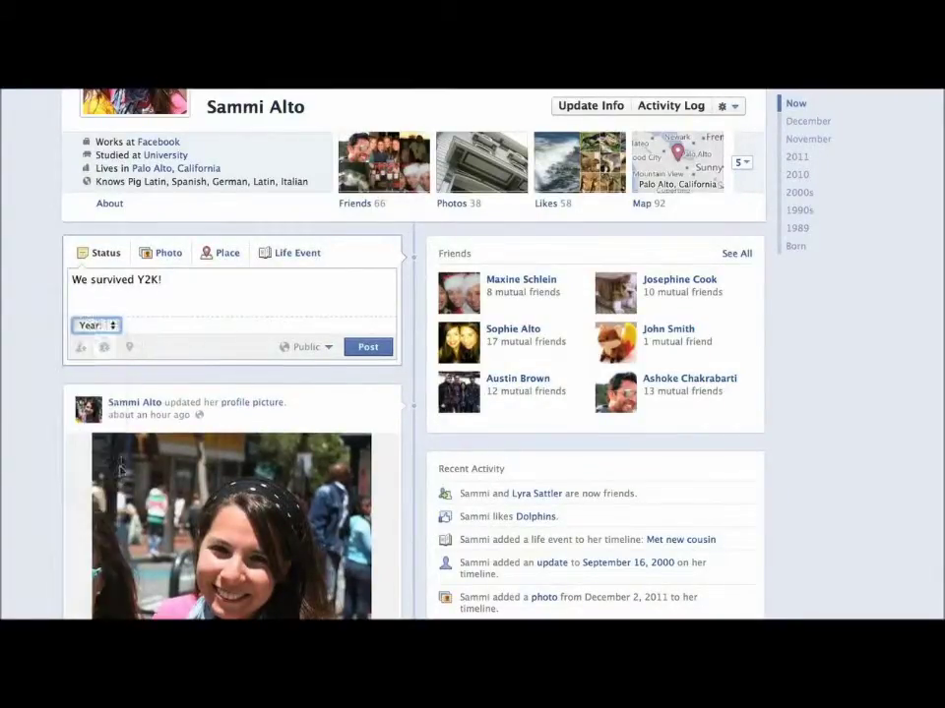
{"action": "left_click", "coordinate": [139, 328]}
{"action": "left_click", "coordinate": [138, 340]}
{"action": "left_click", "coordinate": [222, 329]}
{"action": "left_click", "coordinate": [215, 343]}
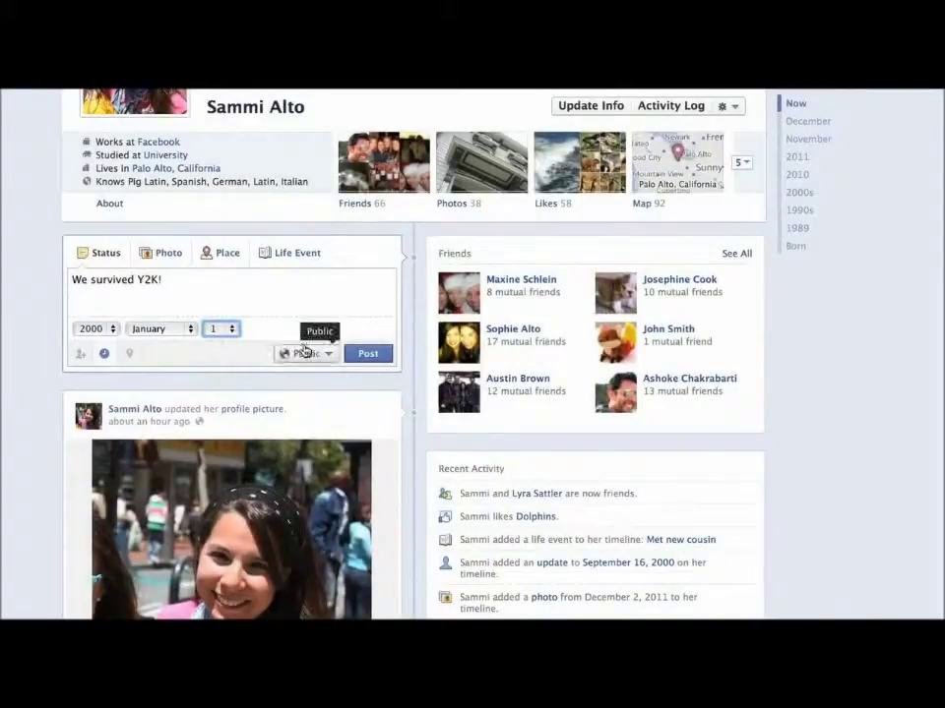
{"action": "left_click", "coordinate": [305, 353]}
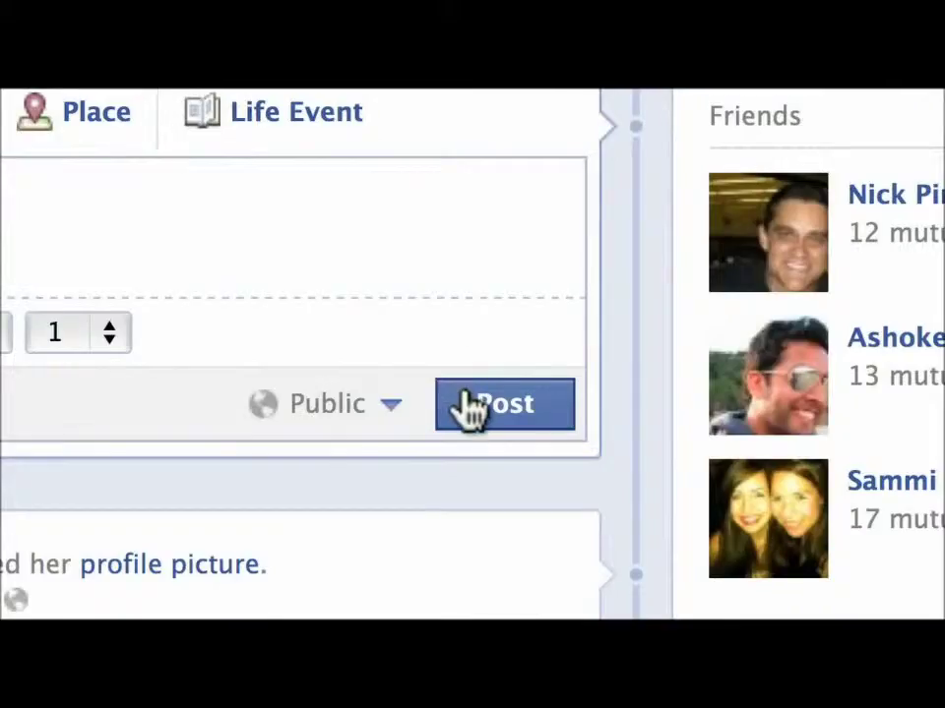
{"action": "left_click", "coordinate": [473, 413]}
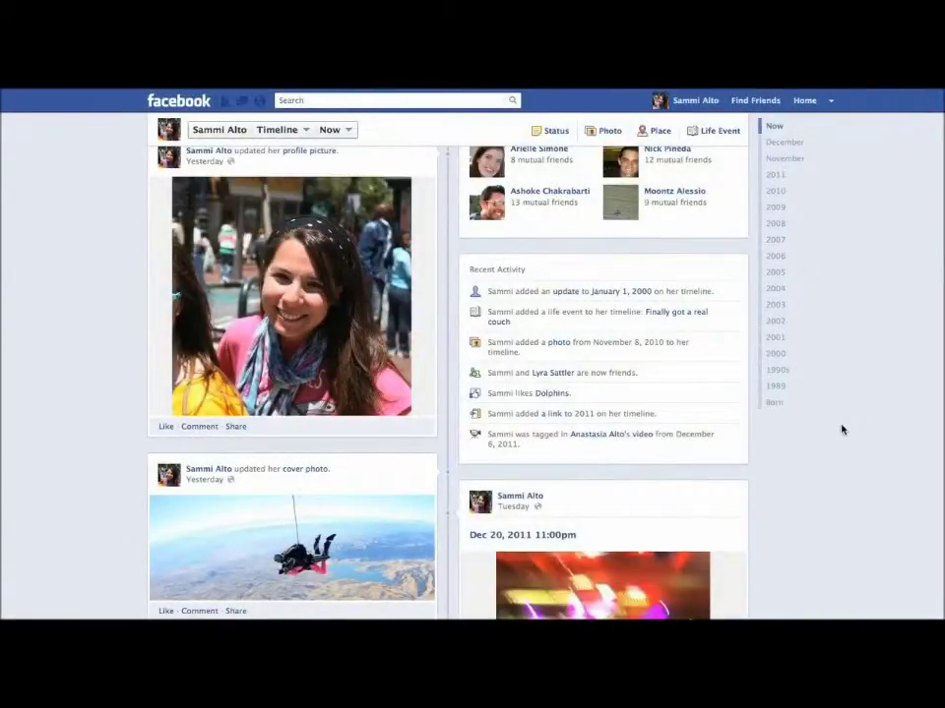
Step: Save a Travel life event "Family Trip to Yosemite" at Yosemite National Park, September 18–22, 1998, with three companions, a story and a photo
{"action": "left_click", "coordinate": [708, 134]}
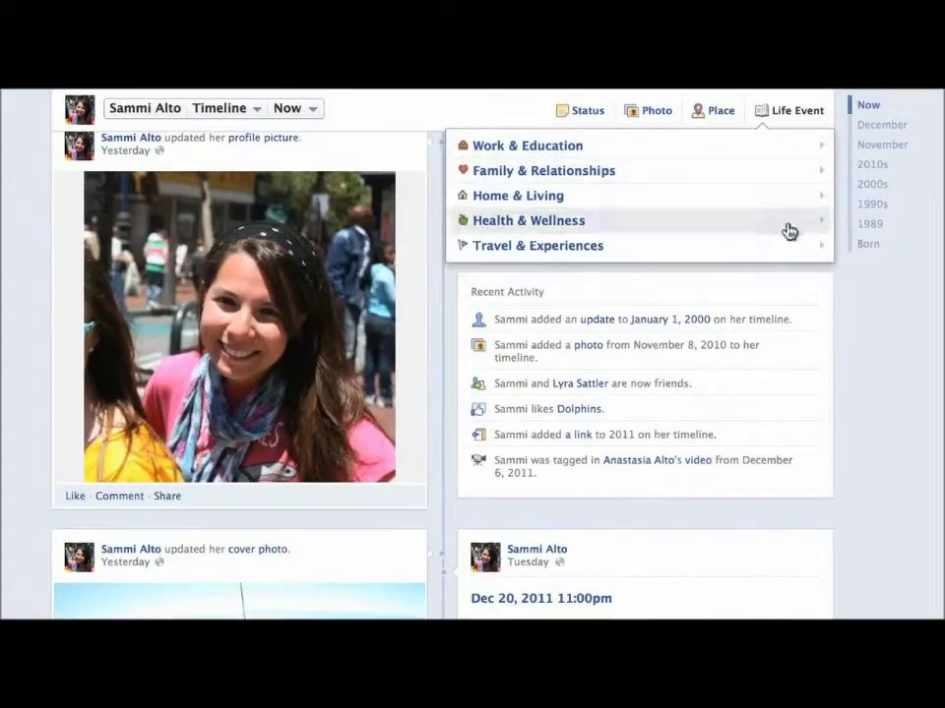
{"action": "mouse_move", "coordinate": [787, 245]}
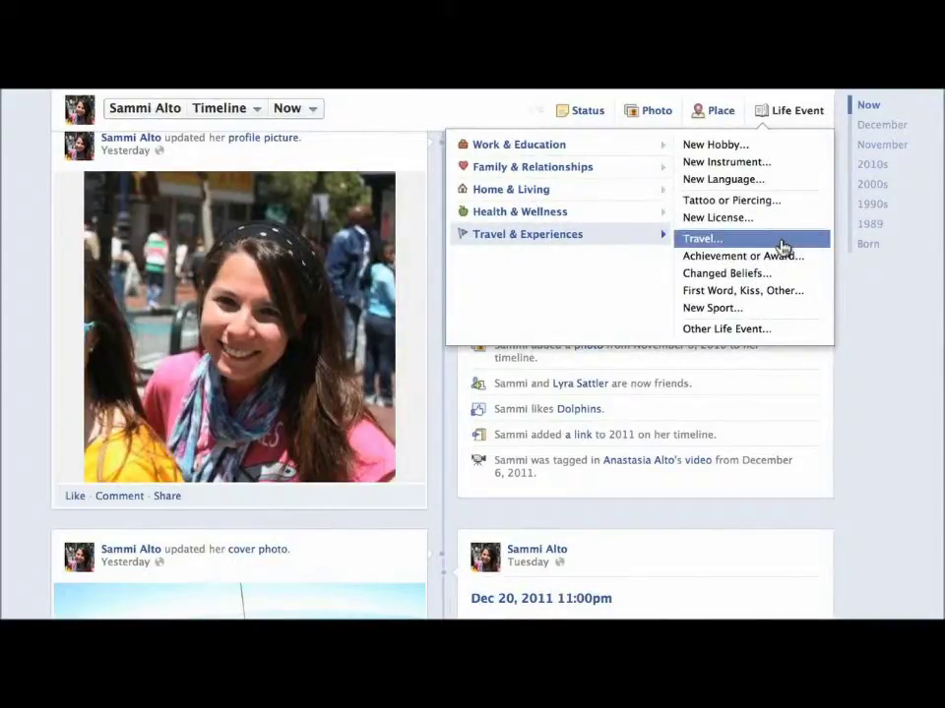
{"action": "left_click", "coordinate": [785, 246]}
{"action": "left_click", "coordinate": [403, 251]}
{"action": "type", "text": "Family Trip to Yosemite"}
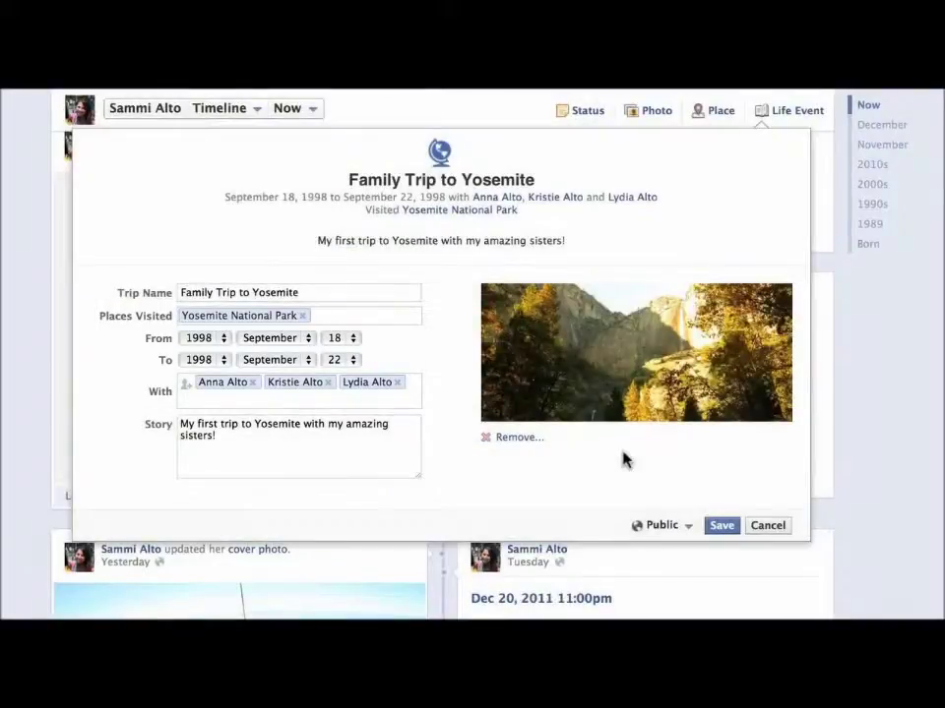
{"action": "left_click", "coordinate": [723, 530]}
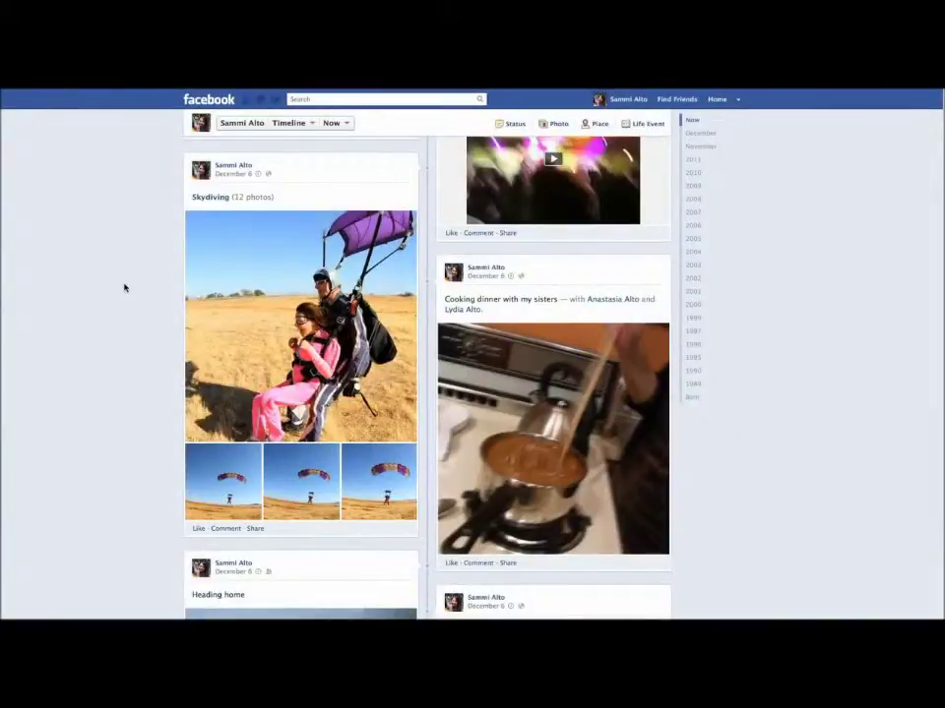
Step: Highlight the December 6 Skydiving photo album post on the timeline
{"action": "mouse_move", "coordinate": [274, 216]}
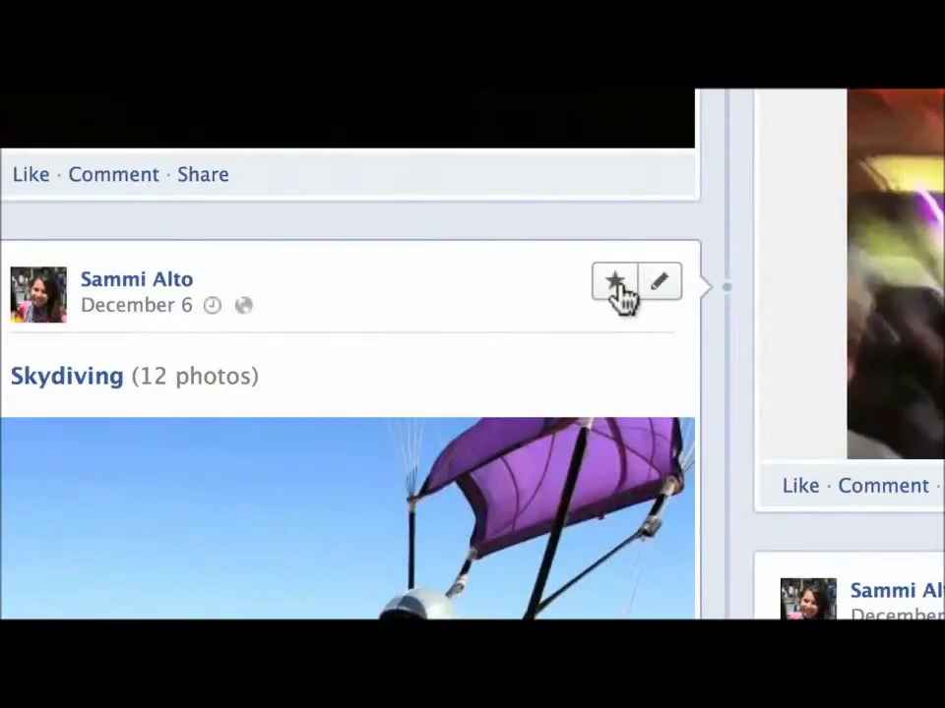
{"action": "left_click", "coordinate": [614, 283]}
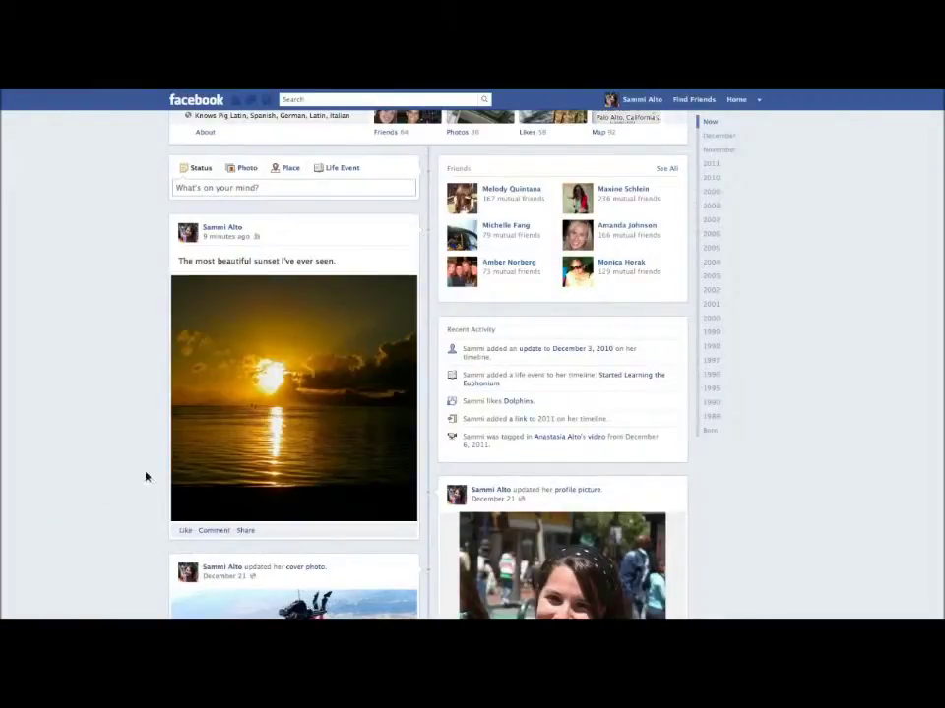
Step: Change the sunset photo's timeline date to December 15, 2010 and save it
{"action": "left_click", "coordinate": [297, 430]}
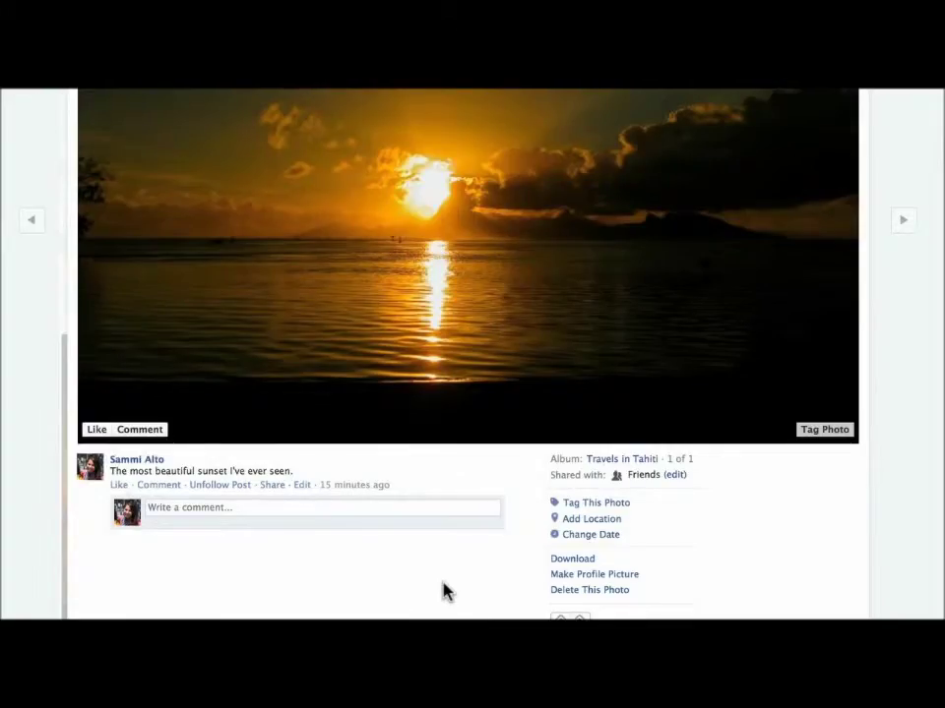
{"action": "left_click", "coordinate": [587, 537]}
{"action": "left_click", "coordinate": [335, 253]}
{"action": "left_click", "coordinate": [331, 262]}
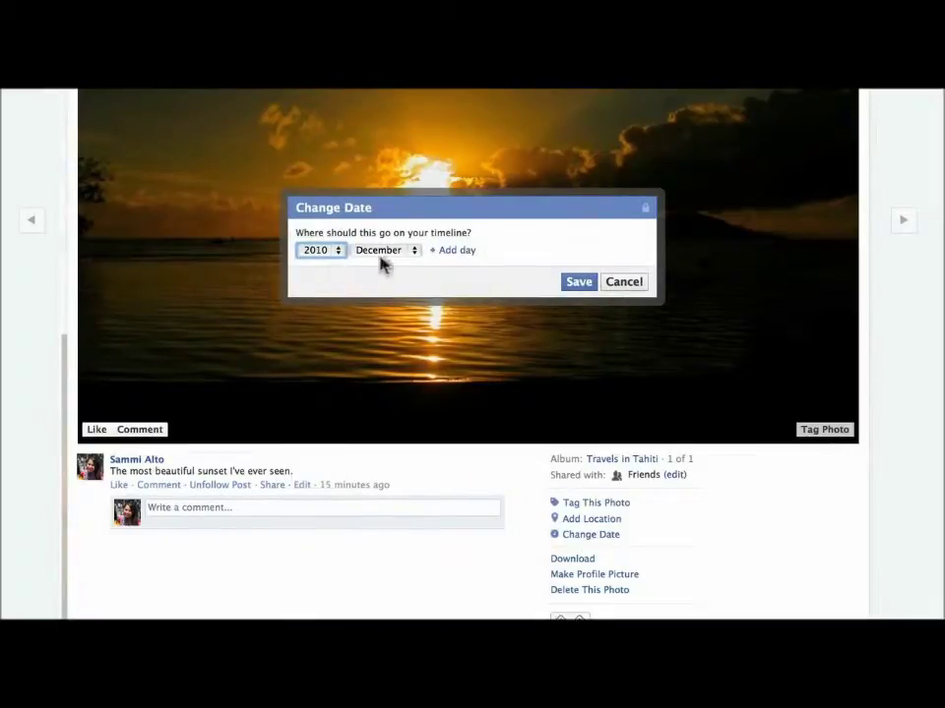
{"action": "left_click", "coordinate": [453, 250]}
{"action": "left_click", "coordinate": [443, 250]}
{"action": "left_click", "coordinate": [444, 431]}
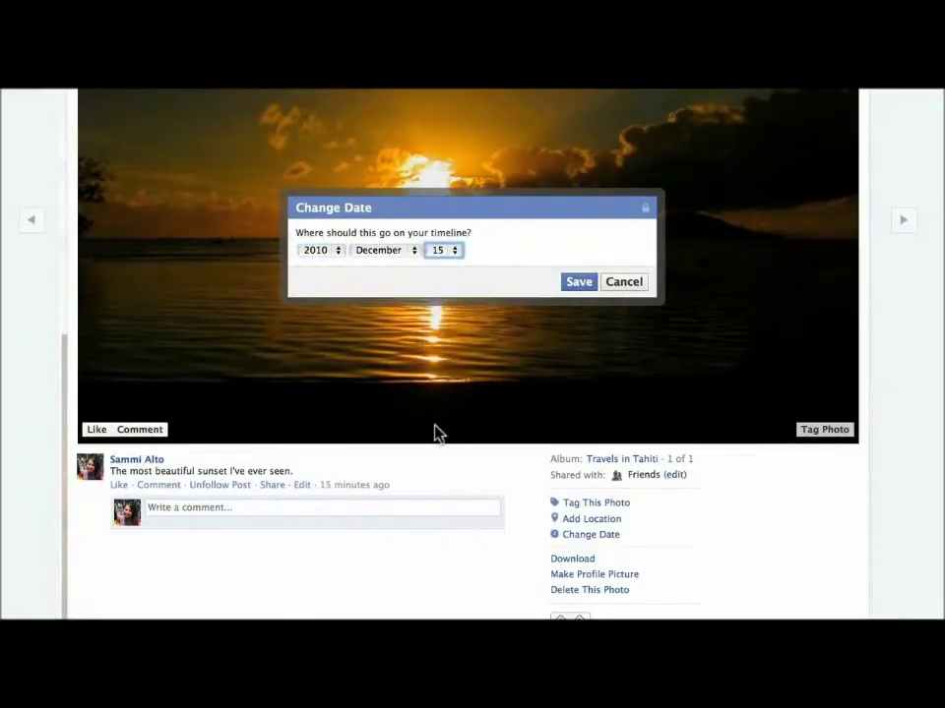
{"action": "left_click", "coordinate": [579, 284]}
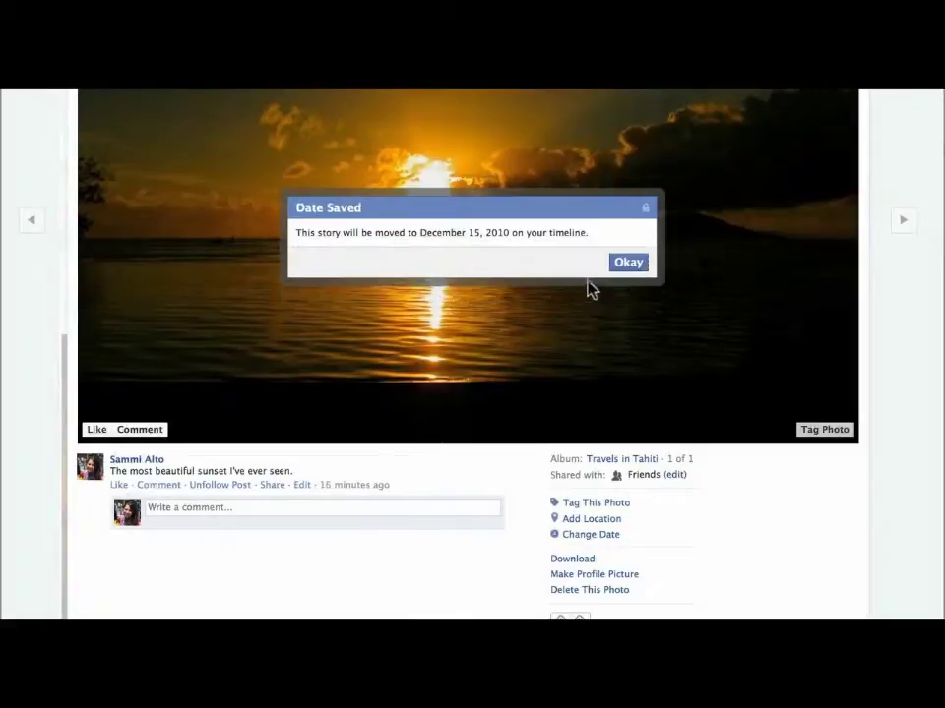
{"action": "left_click", "coordinate": [626, 264]}
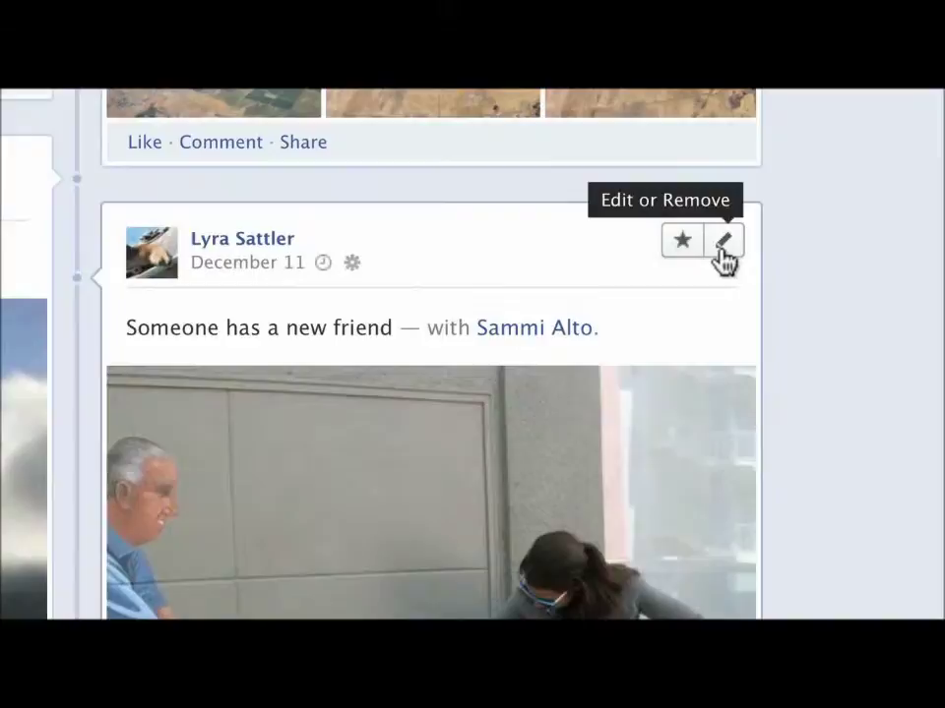
Step: Hide the tagged December 11 post "Someone has a new friend" from the timeline
{"action": "left_click", "coordinate": [646, 248]}
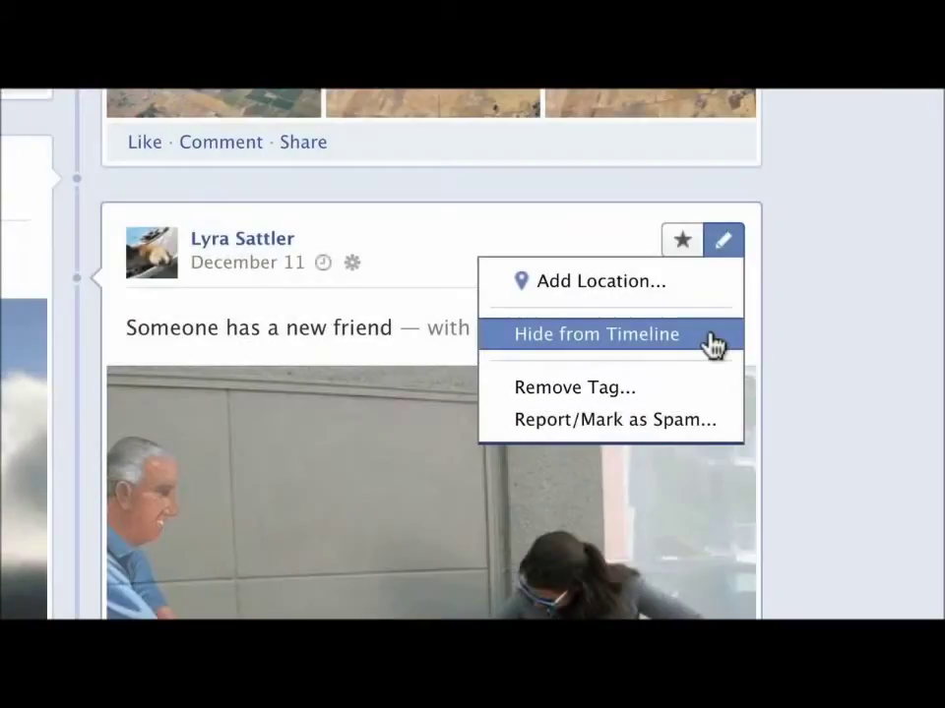
{"action": "left_click", "coordinate": [711, 340]}
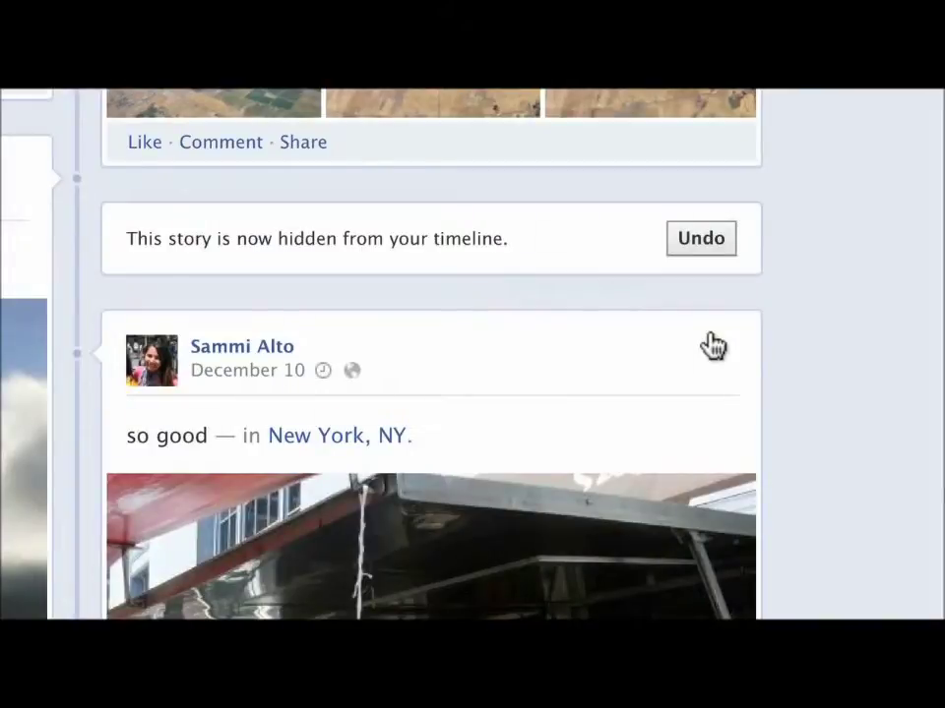